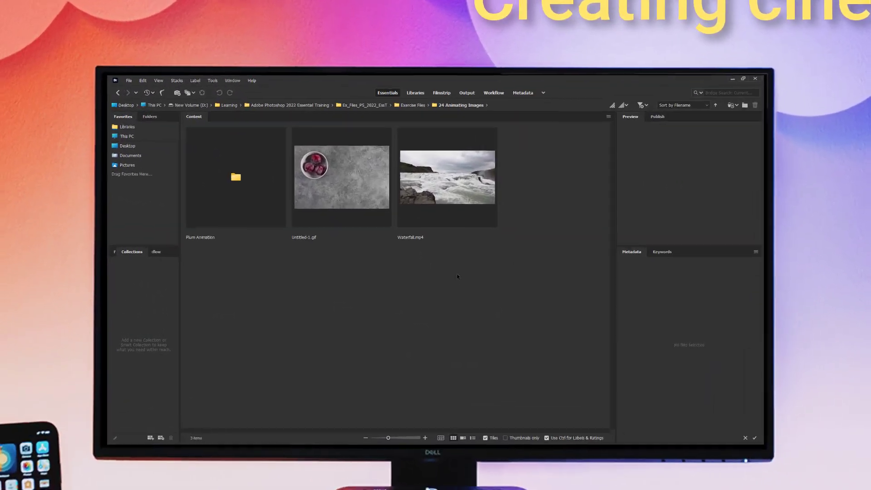
- Preview the Untitled-1.gif plum animation in Bridge's Preview panel
click(336, 175)
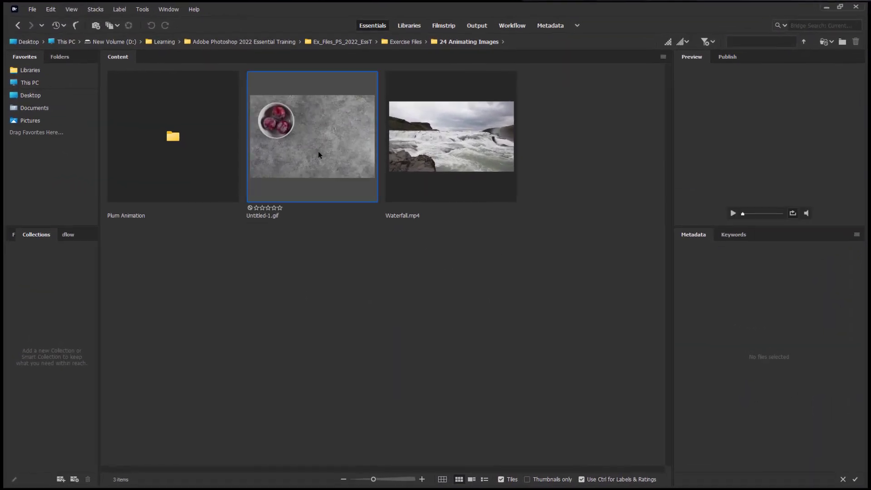
click(735, 213)
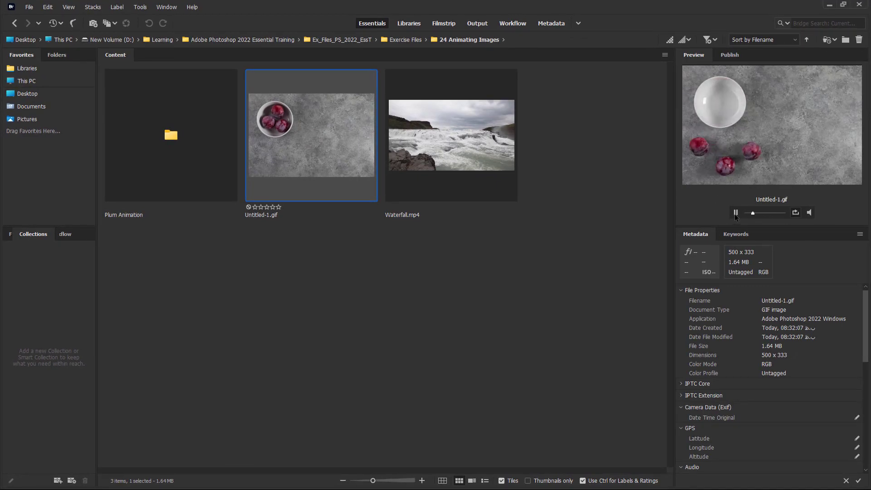
click(735, 213)
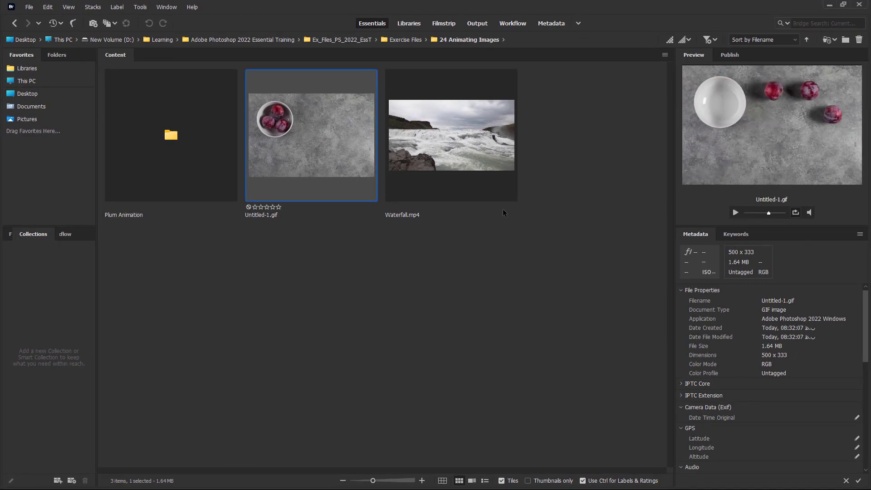
- Preview the Waterfall.mp4 clip, then restore Bridge to a smaller window over Photoshop
click(447, 209)
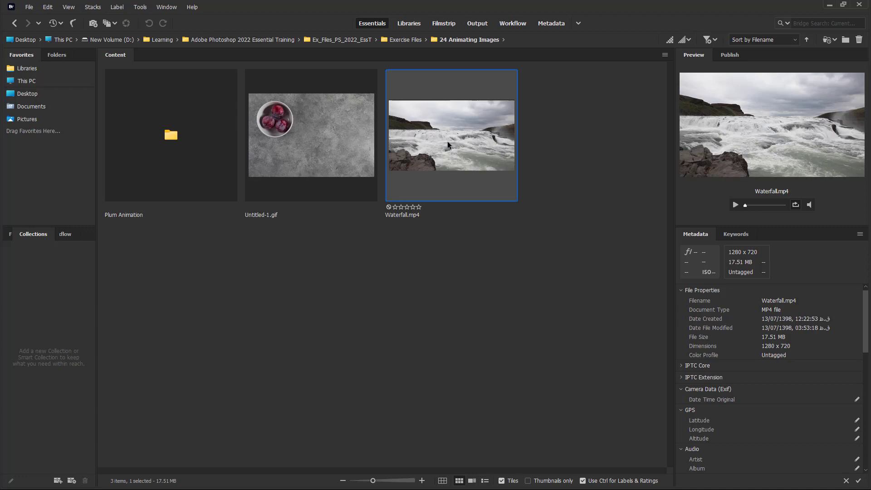
click(735, 204)
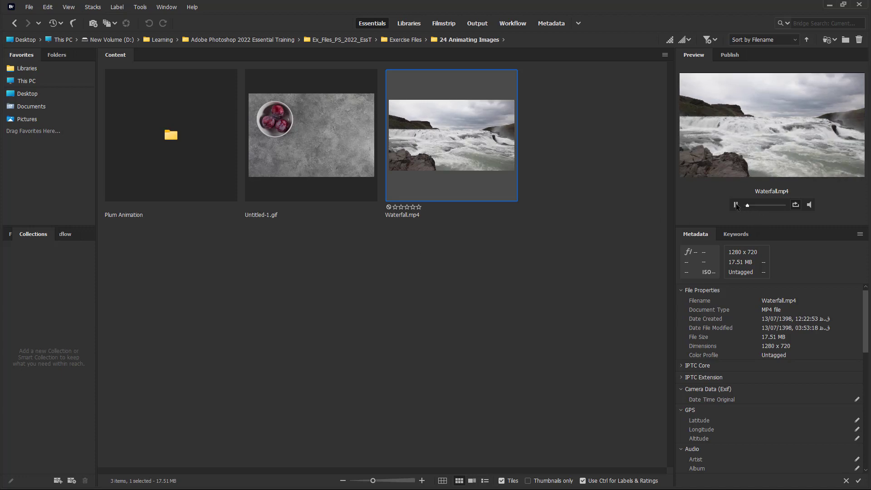
click(736, 205)
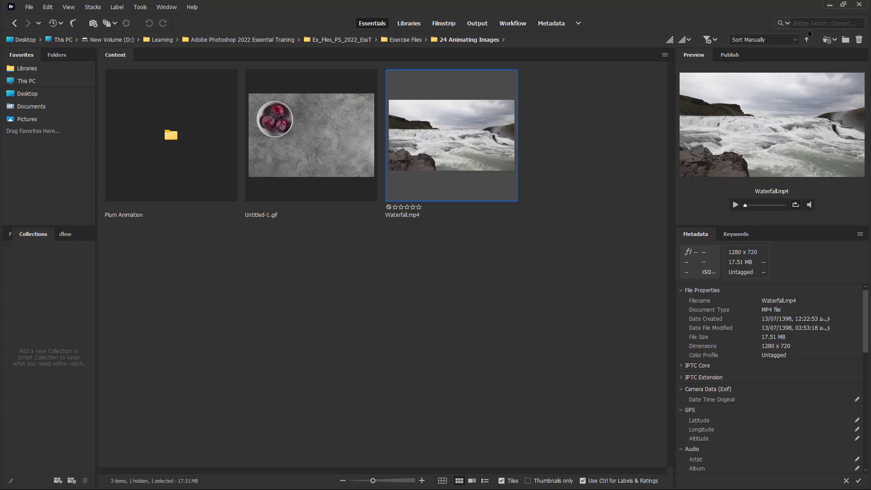
click(844, 4)
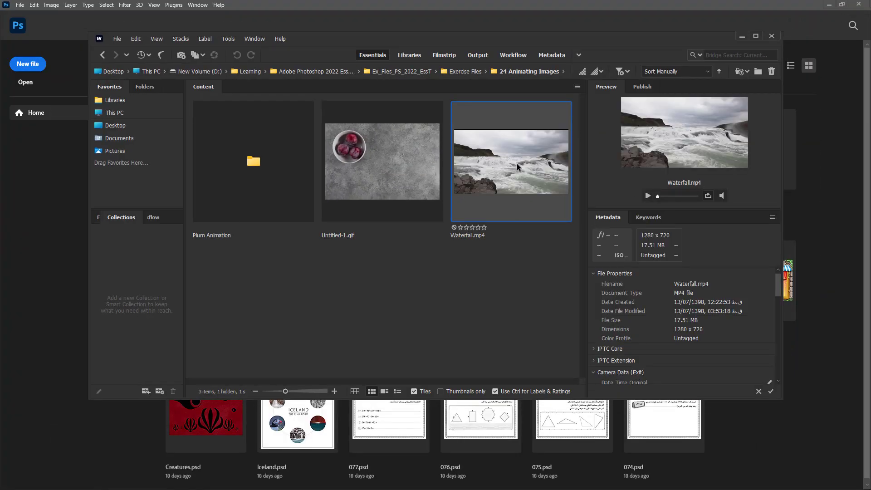
- Bring Waterfall.mp4 into Photoshop as a timeline video and play about its first second
drag(517, 163, 49, 227)
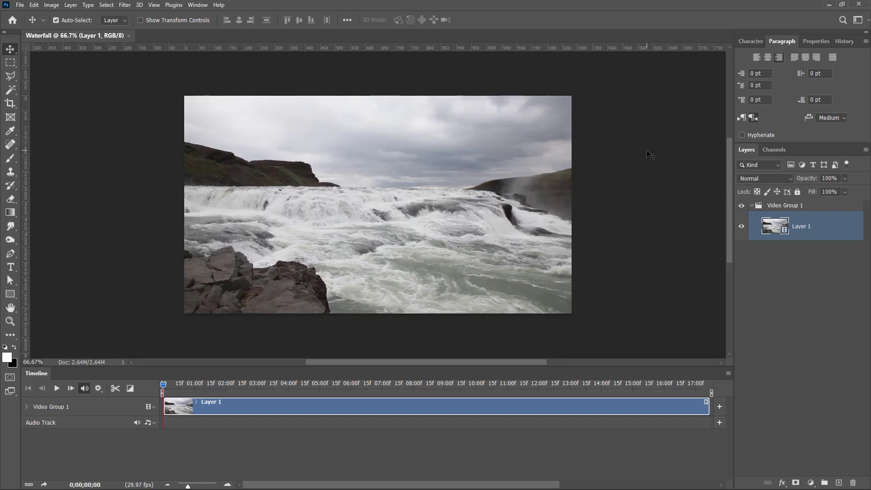
click(57, 389)
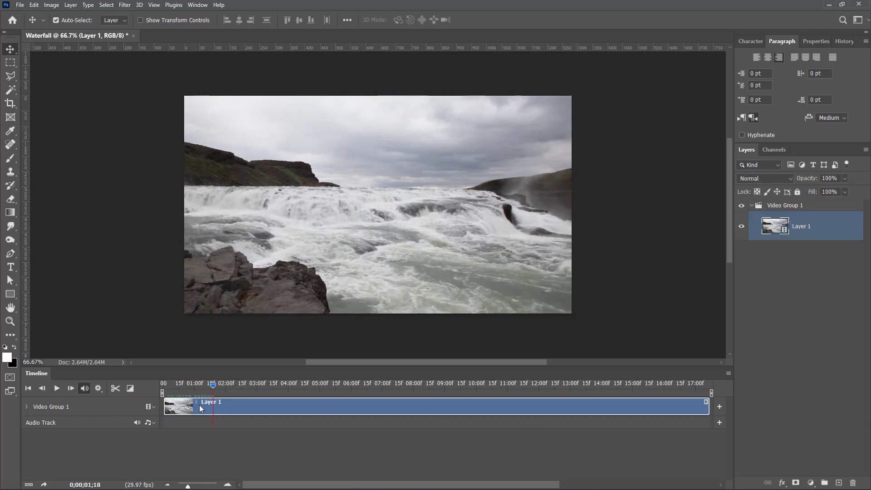
click(706, 405)
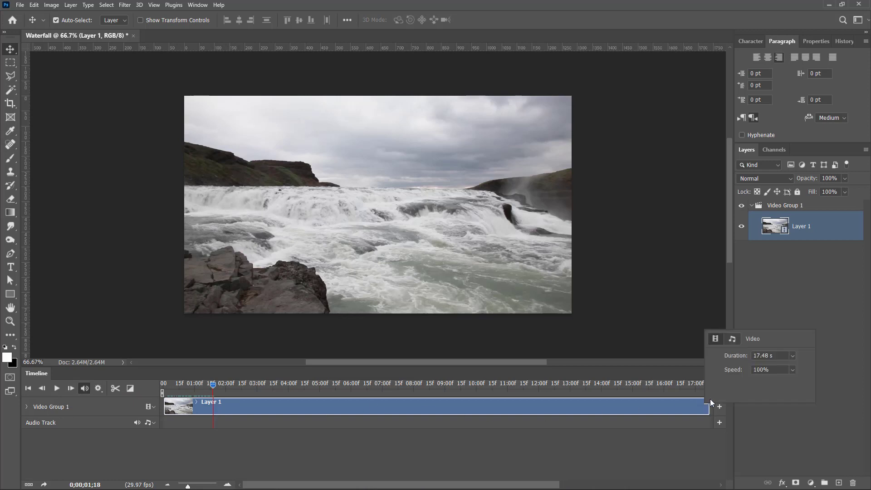
click(732, 339)
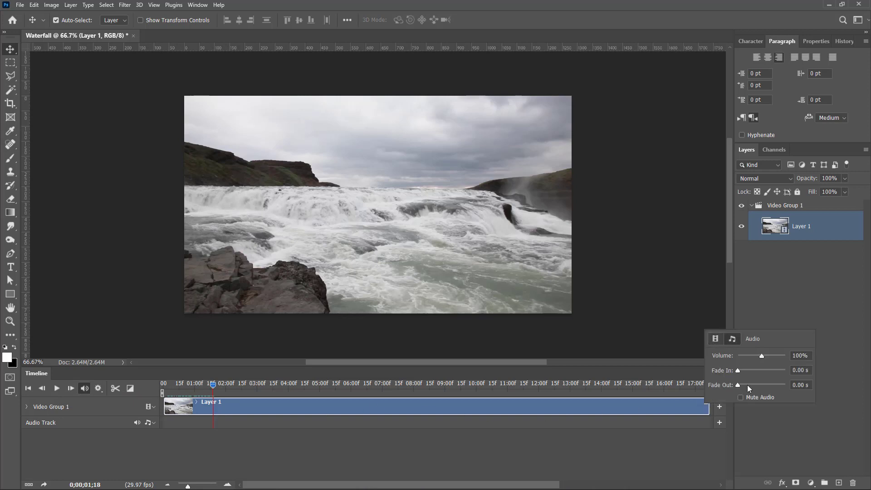
click(693, 437)
click(57, 389)
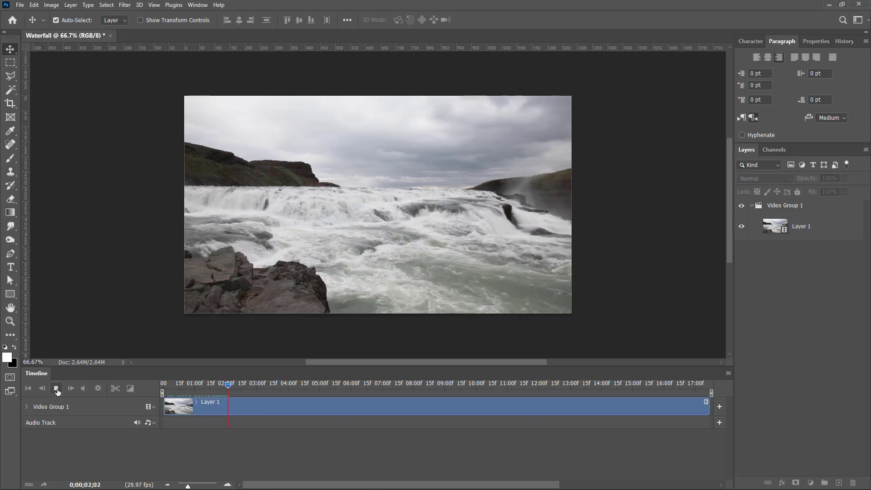
click(56, 389)
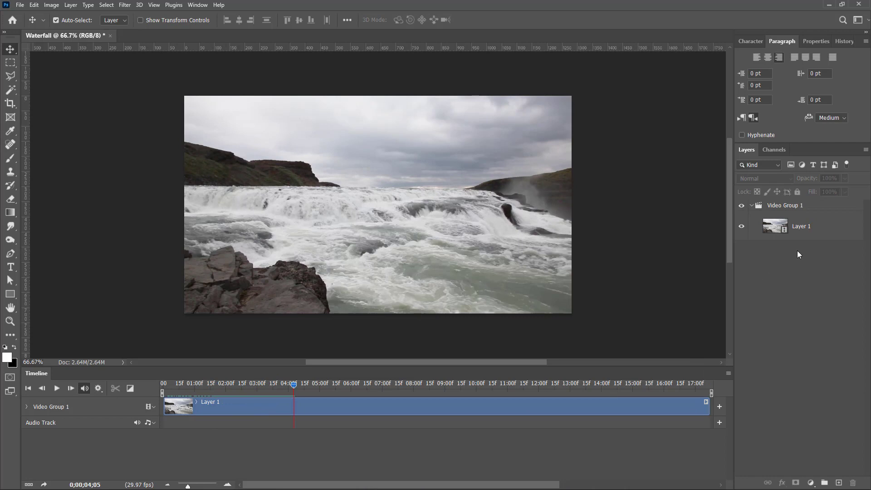
click(752, 205)
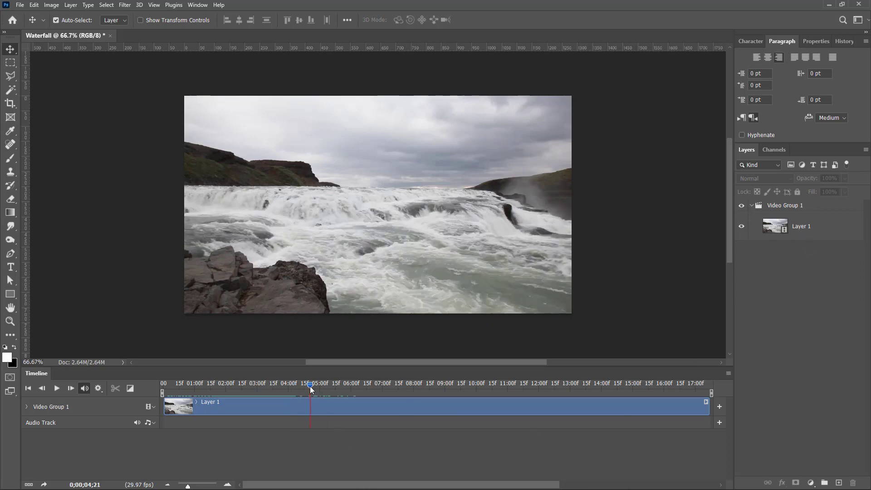
mouse_move(311, 389)
mouse_down()
mouse_move(241, 385)
mouse_move(350, 377)
mouse_move(157, 376)
mouse_up()
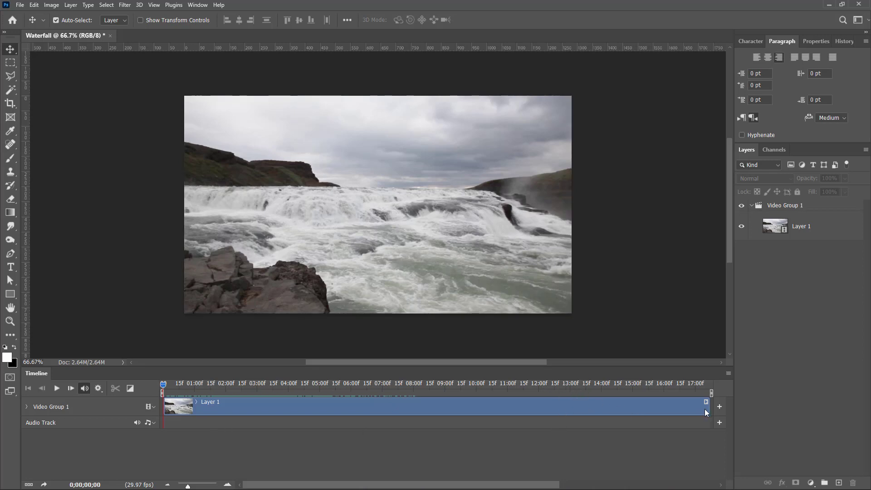
- Drag the Layer 1 clip's end back to roughly the 10-second mark
mouse_move(707, 410)
mouse_down()
mouse_move(593, 403)
mouse_move(476, 413)
mouse_up()
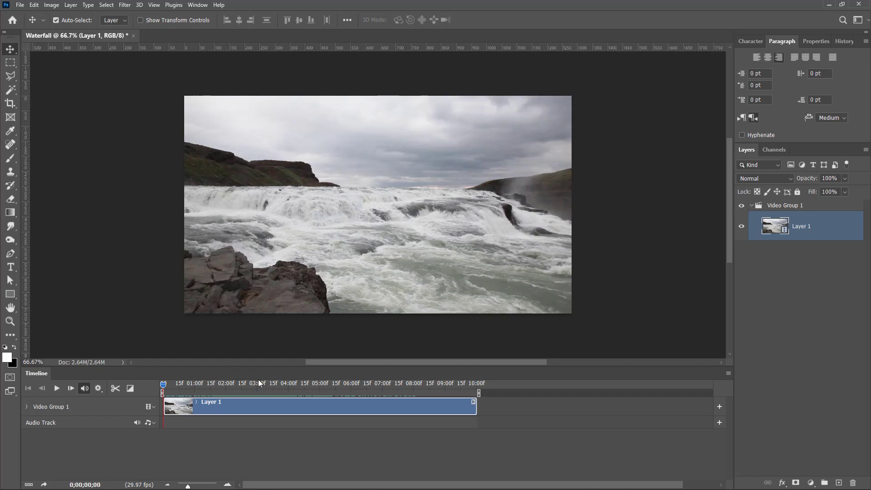
- Select All on the waterfall frame, try a Ctrl+J layer copy, then undo it
click(107, 5)
click(112, 15)
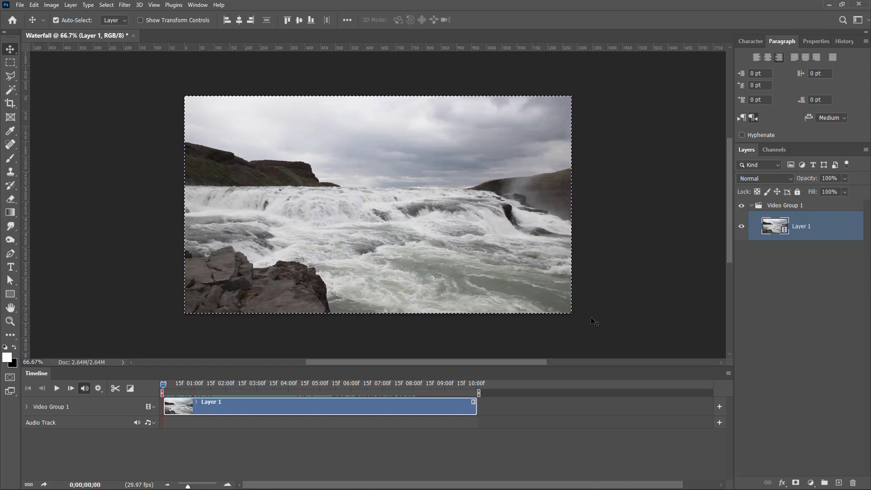
key(ctrl+j)
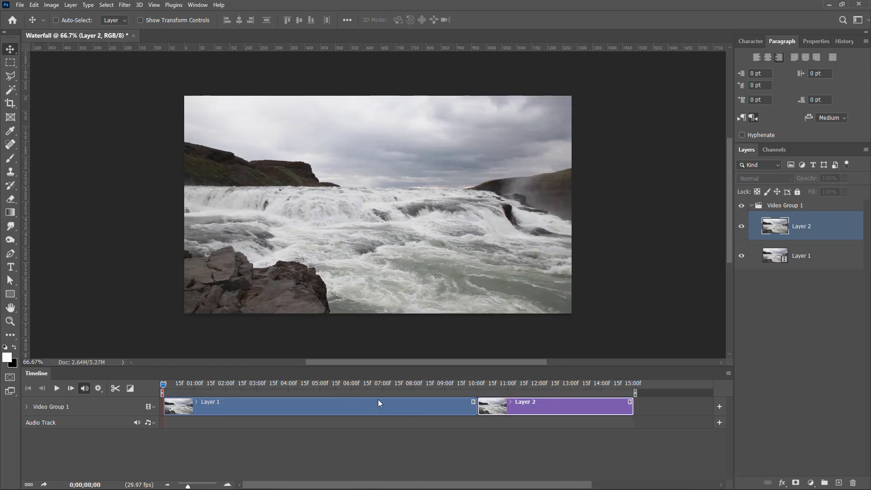
key(ctrl+z)
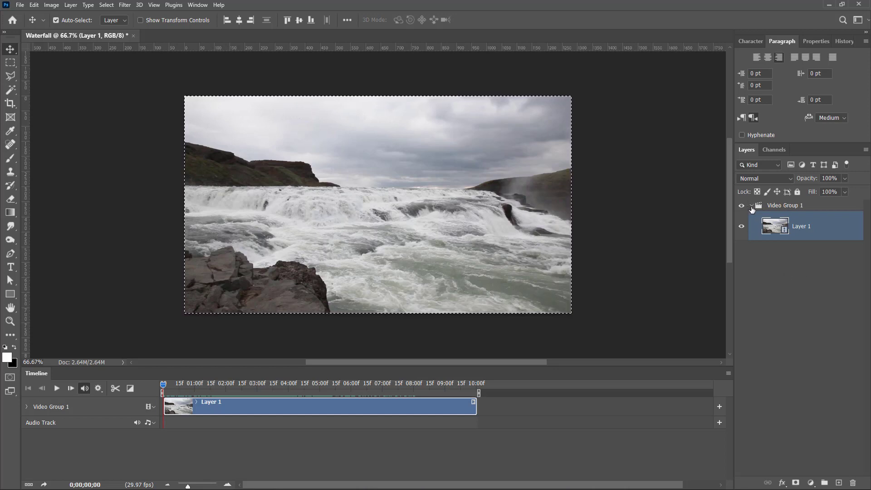
- Collapse Video Group 1, stamp a merged Layer 2, stretch it to the clip's full length, and preview
click(751, 206)
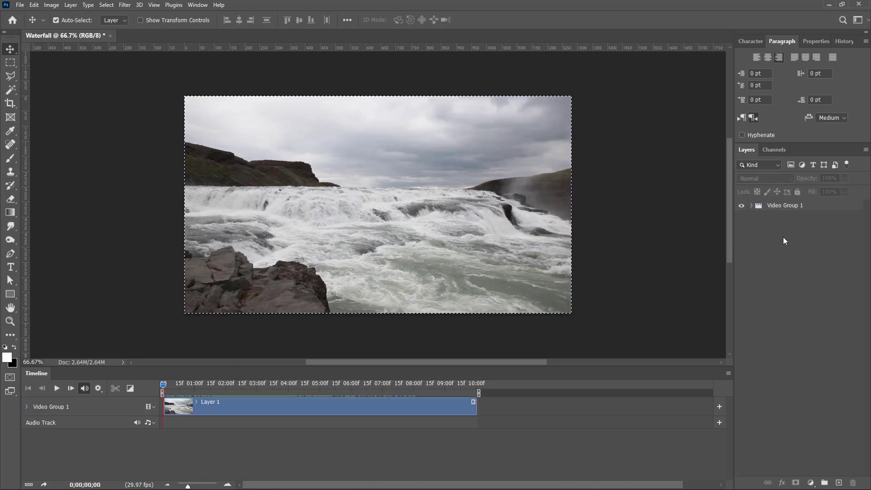
key(ctrl+alt+shift+e)
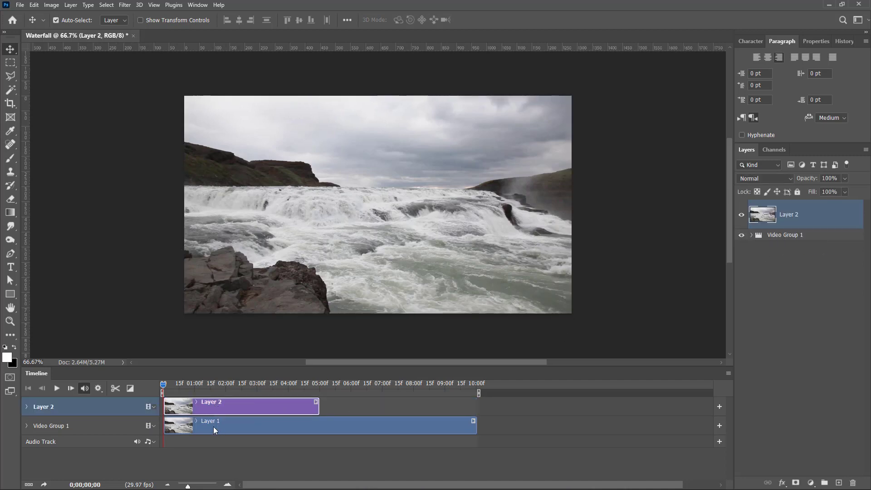
drag(319, 407, 476, 407)
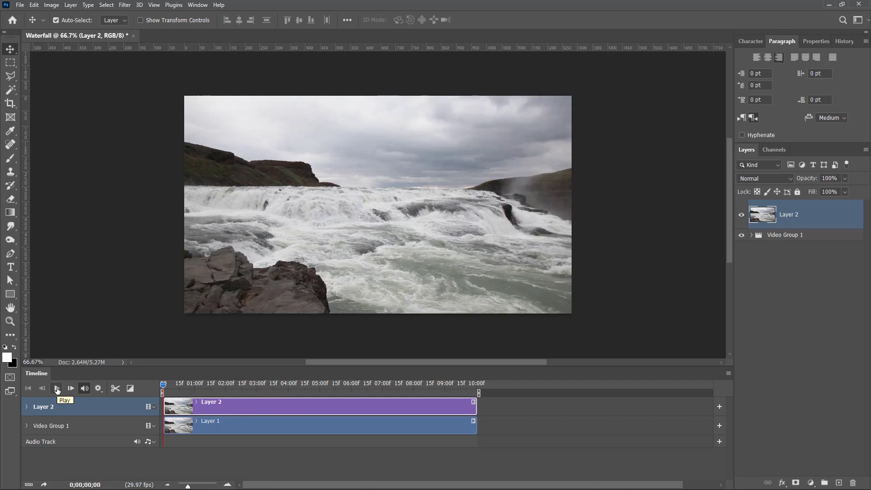
click(56, 388)
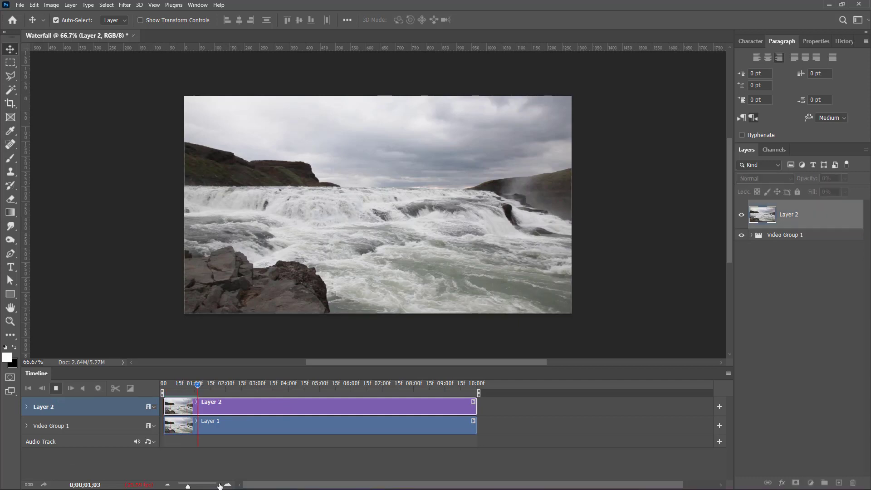
click(55, 388)
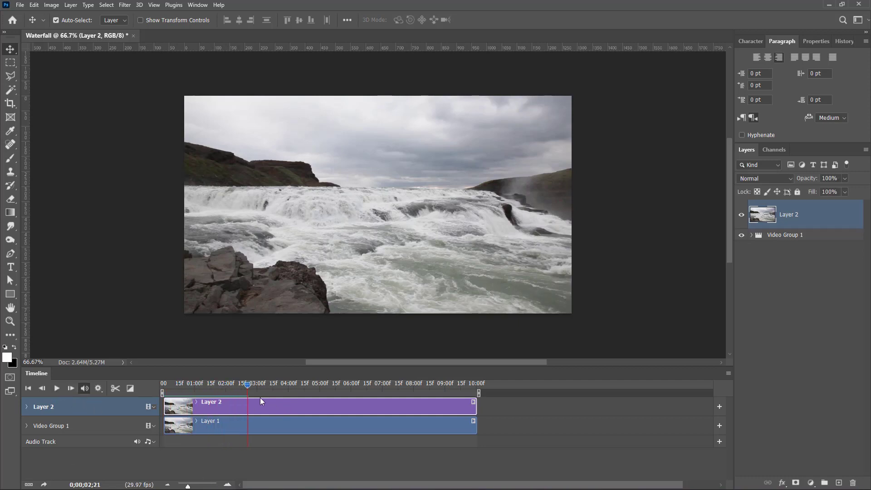
- Give Layer 2 a white layer mask and brush a small black test dot in the centre
click(796, 482)
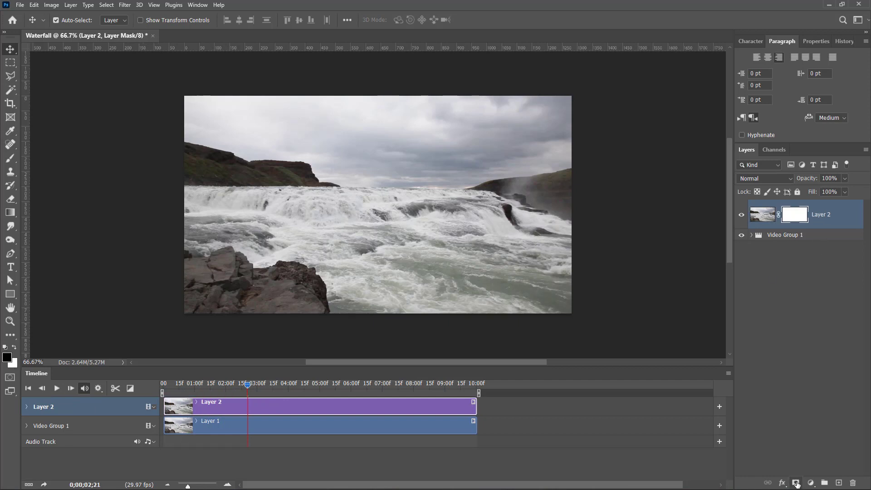
click(10, 158)
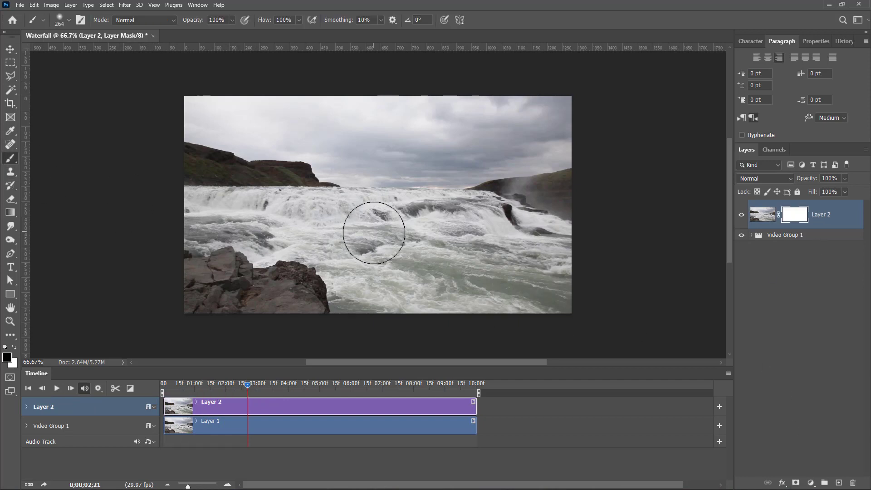
drag(420, 217, 427, 220)
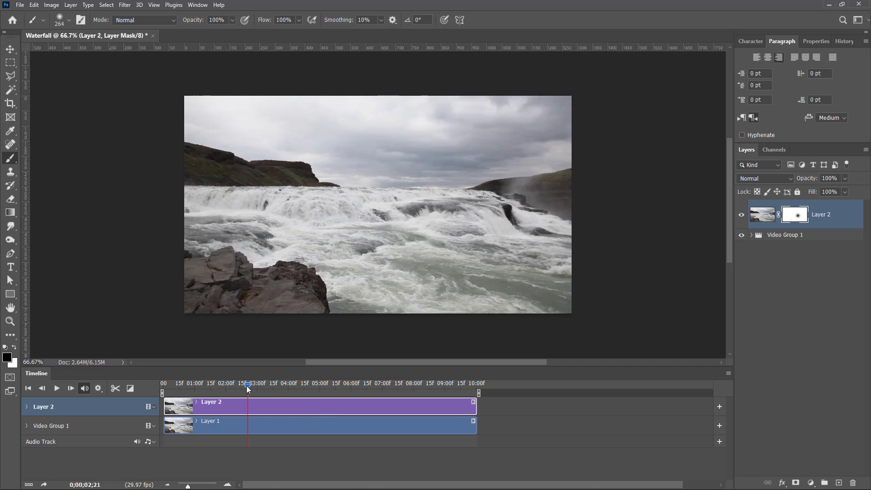
- Preview playback, then load Layer 2's mask as a selection, clear the dot, and deselect
click(57, 389)
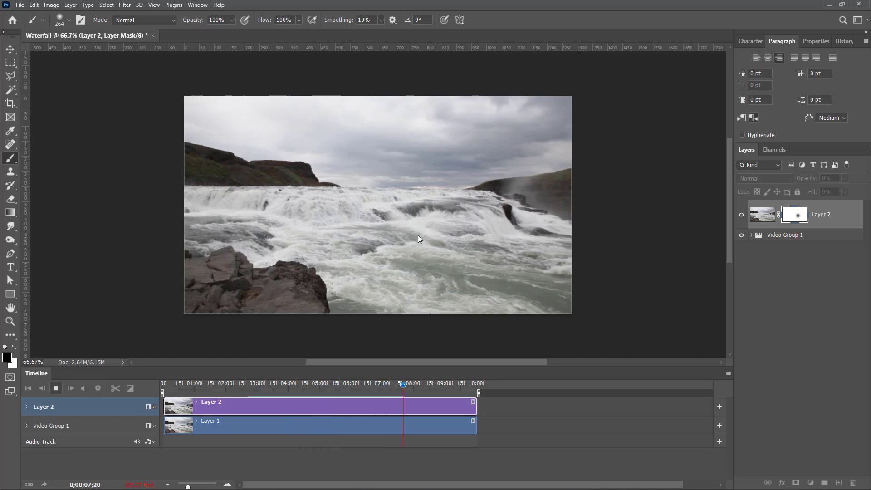
click(801, 217)
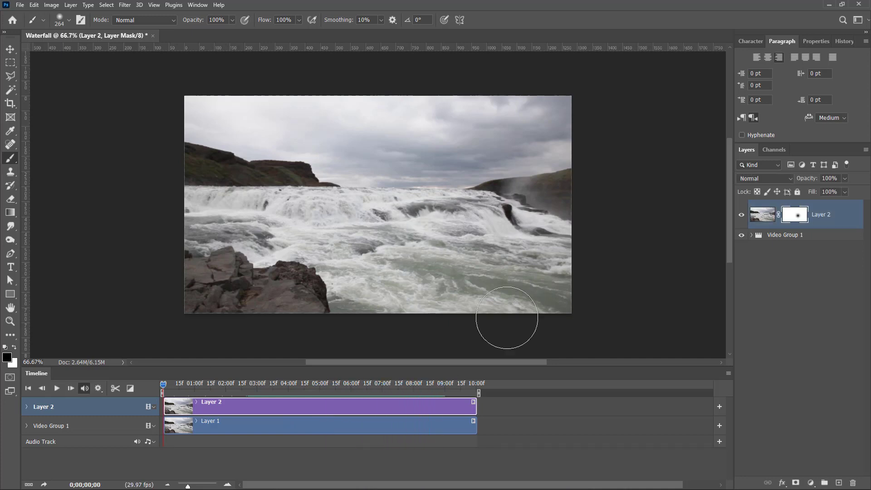
ctrl+click(798, 219)
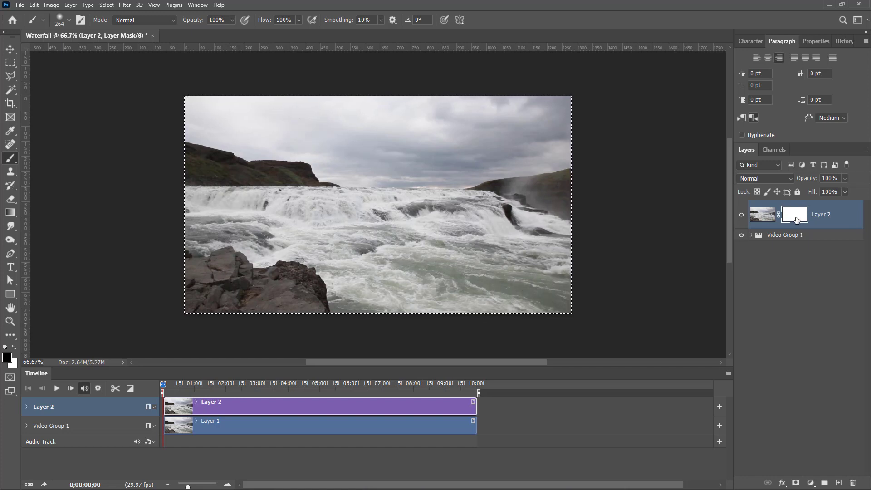
key(v)
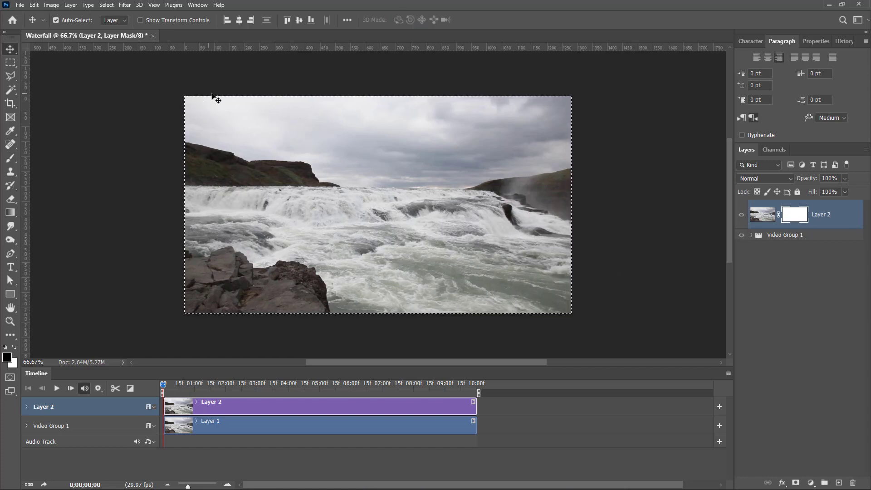
key(ctrl+d)
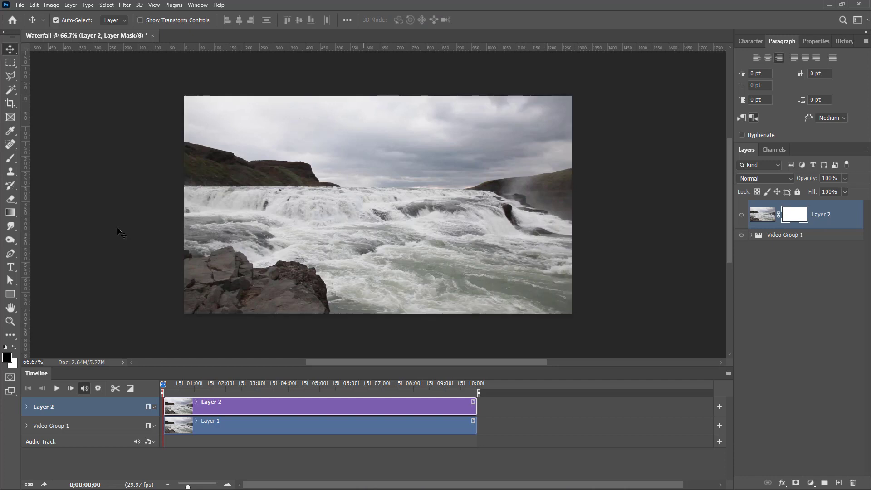
- Draw a black-white-black vertical gradient band into Layer 2's mask and view it as rubylith
click(8, 217)
click(360, 207)
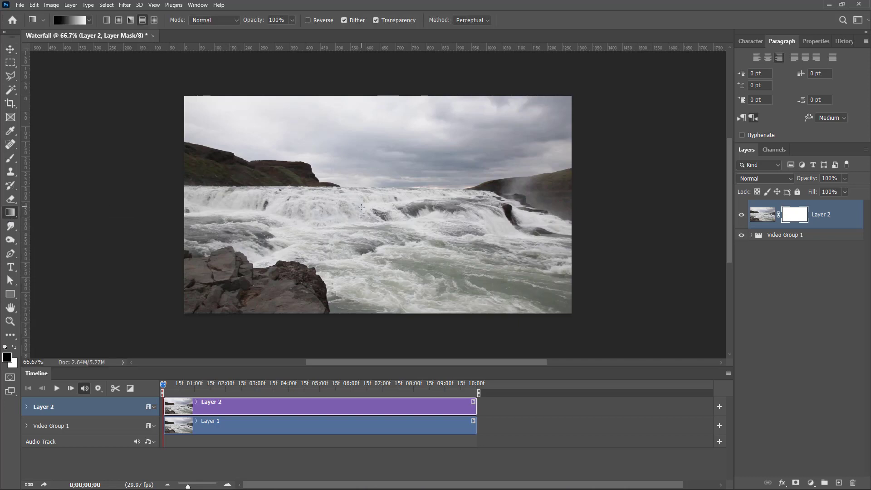
drag(393, 208, 394, 208)
key(backslash)
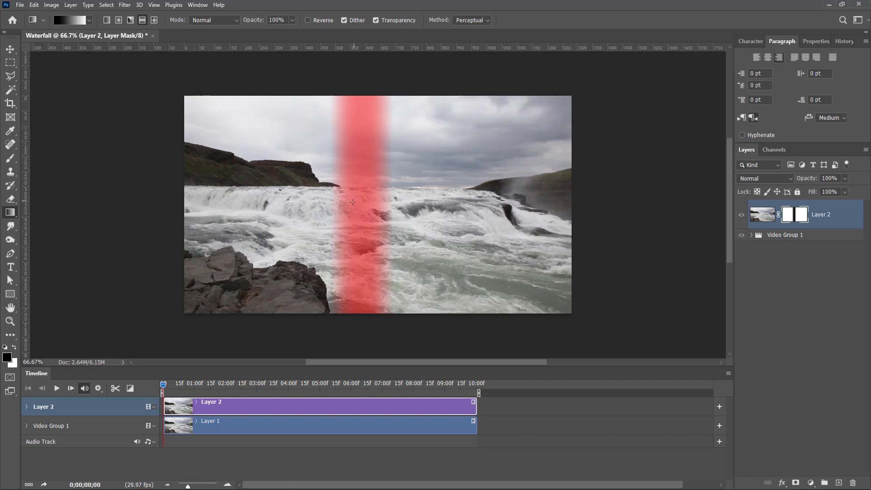
- Unlink Layer 2's mask and move the gradient band to the image's left edge
click(779, 217)
drag(371, 203, 178, 208)
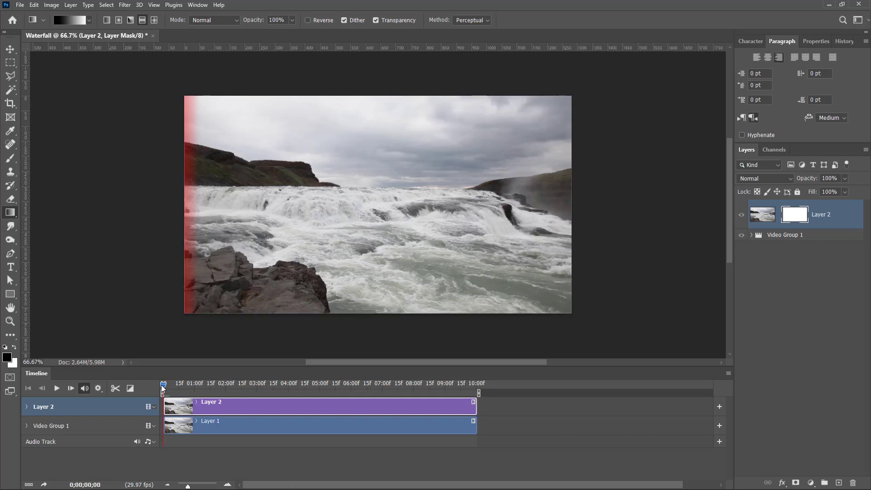
- Keyframe Layer Mask Position: band at the left edge at start, right edge at 10 seconds
click(27, 407)
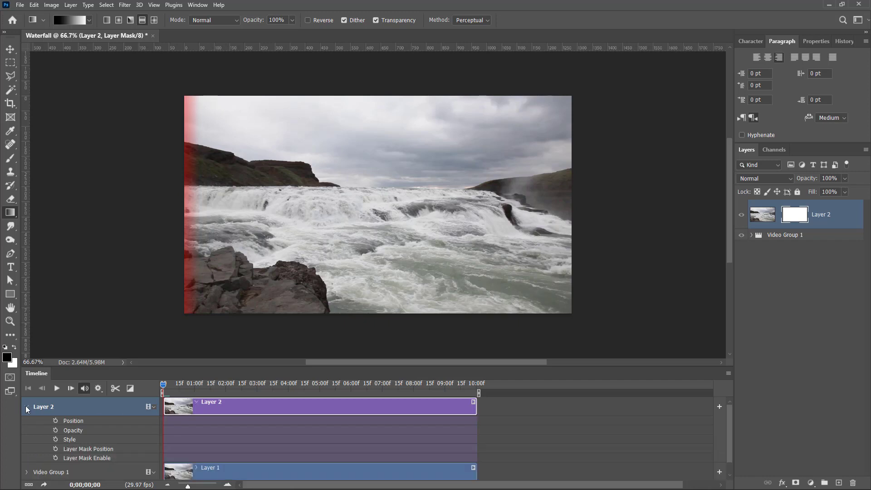
click(56, 449)
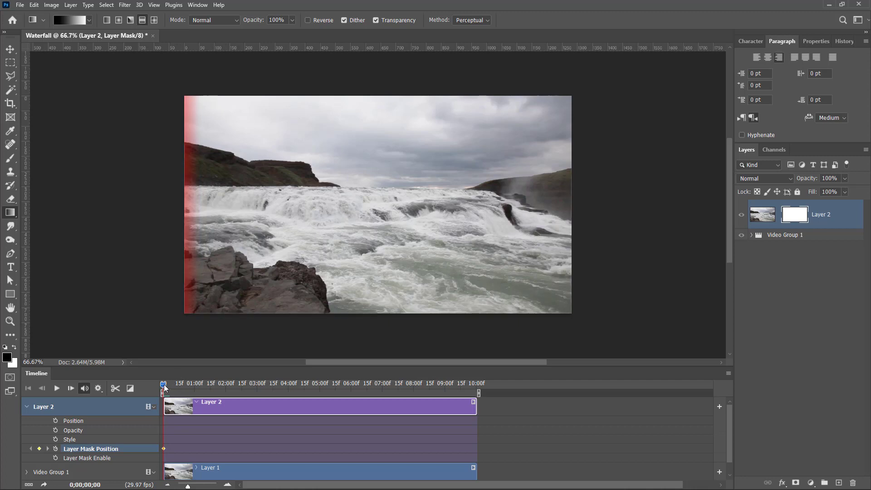
drag(163, 389, 478, 391)
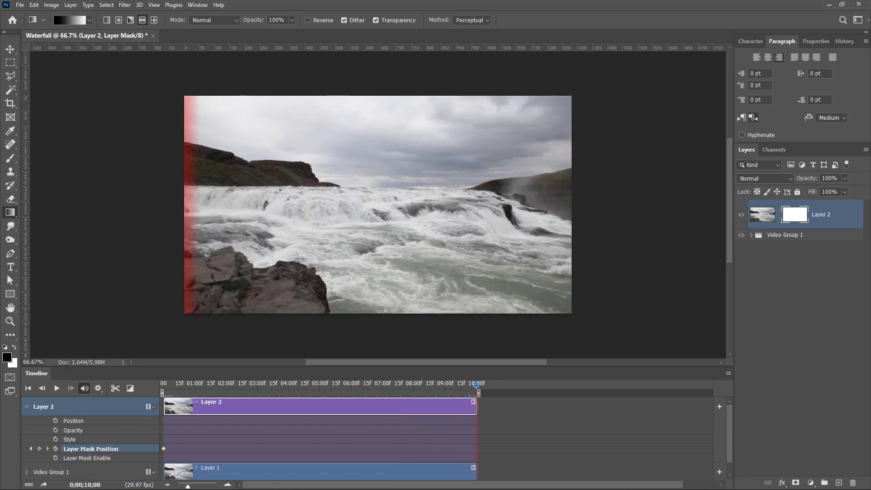
drag(190, 243, 609, 233)
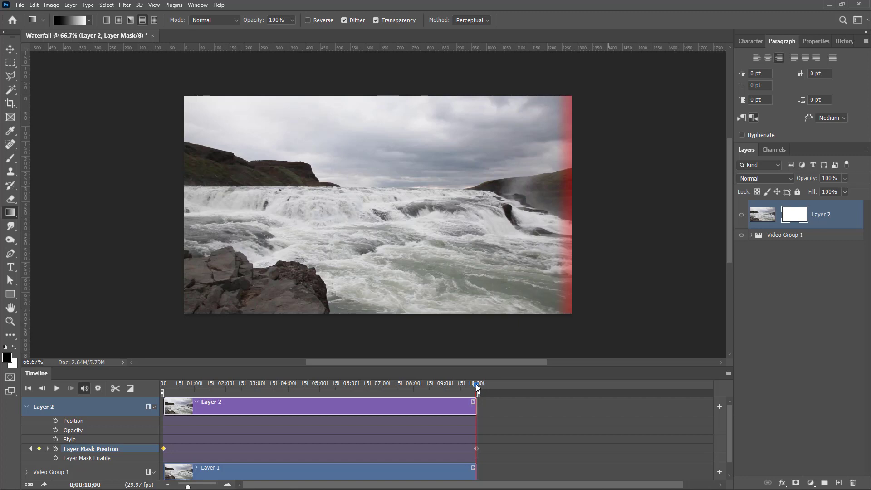
mouse_move(476, 384)
mouse_down()
mouse_move(387, 396)
mouse_move(159, 394)
mouse_move(476, 389)
mouse_up()
drag(476, 385, 325, 385)
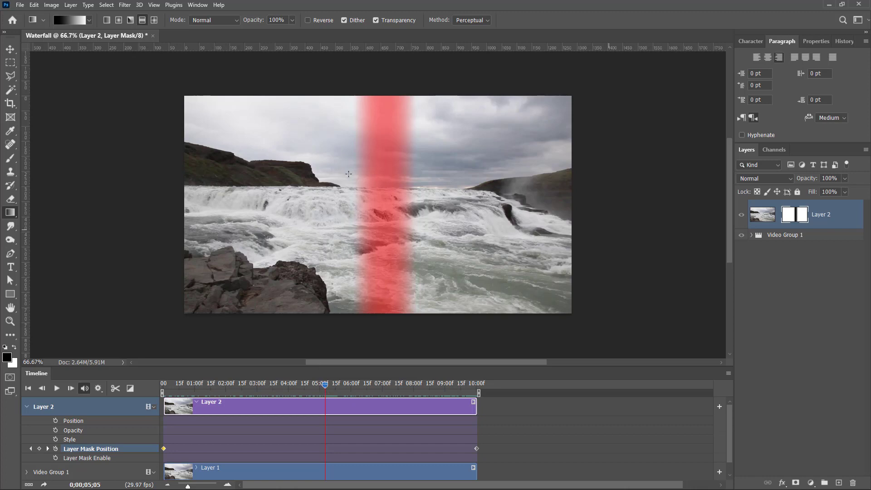
drag(327, 383, 479, 372)
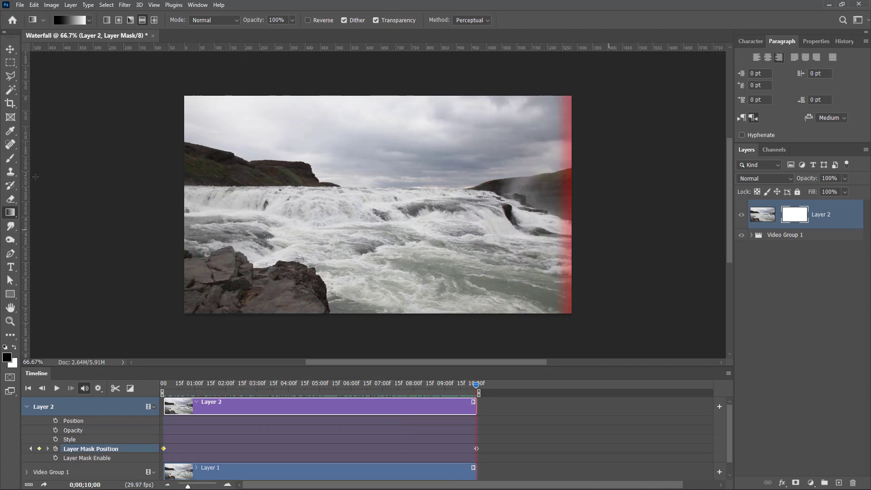
key(b)
- Paint Layer 2's mask solid black, hide the red overlay, and play the ten-second wipe
mouse_move(282, 252)
mouse_down()
mouse_move(524, 290)
mouse_move(535, 98)
mouse_move(529, 263)
mouse_move(424, 121)
mouse_move(204, 140)
mouse_move(417, 195)
mouse_move(196, 245)
mouse_move(370, 291)
mouse_up()
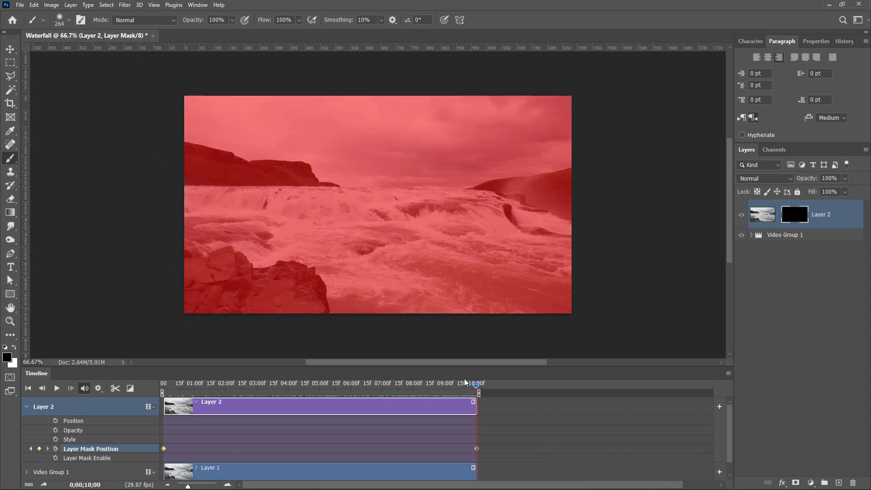
mouse_move(475, 383)
mouse_down()
mouse_move(162, 381)
mouse_move(311, 372)
mouse_move(460, 381)
mouse_move(153, 385)
mouse_up()
key(backslash)
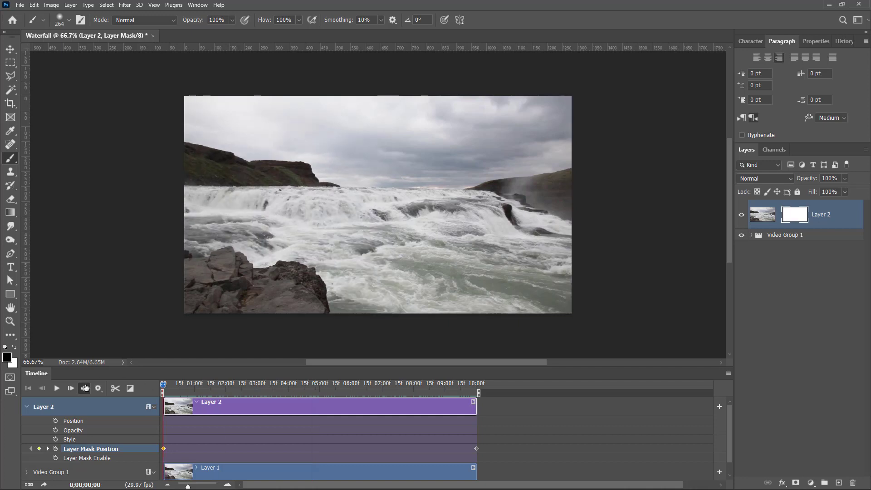
click(56, 389)
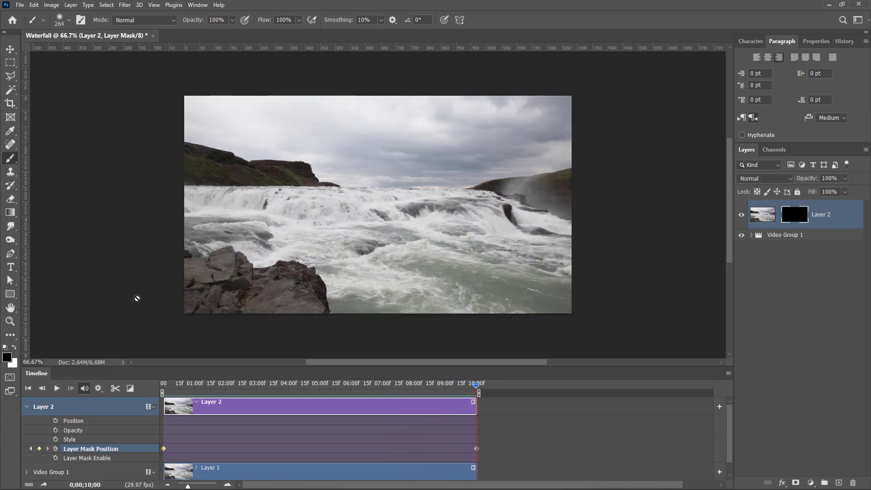
- Render the animation to Waterfall2.mp4 and play the video full screen from Bridge
click(20, 5)
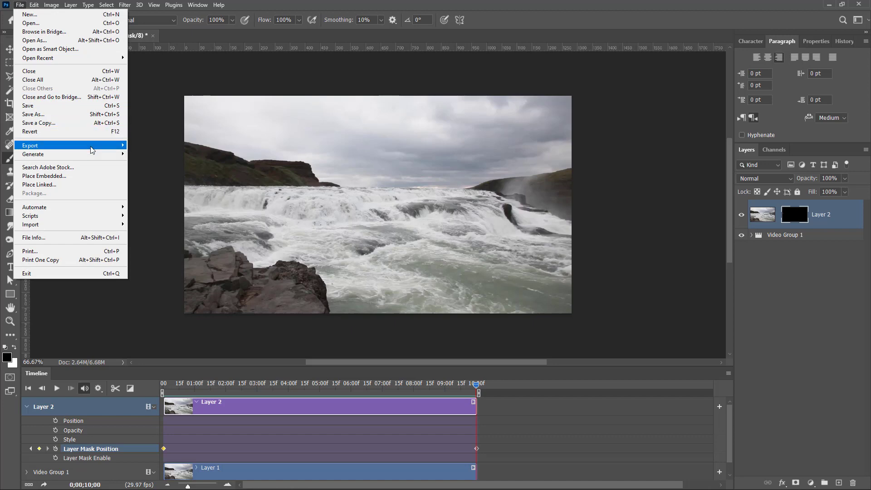
mouse_move(41, 145)
click(195, 284)
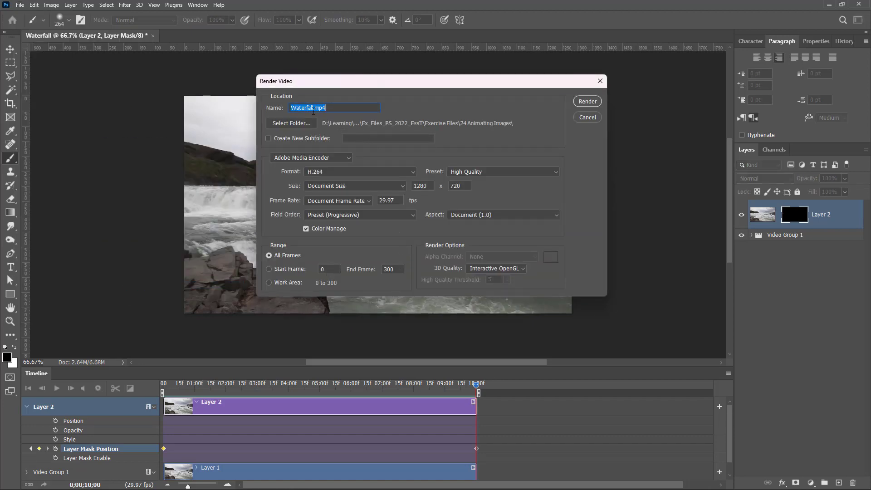
click(313, 110)
text(2)
click(586, 103)
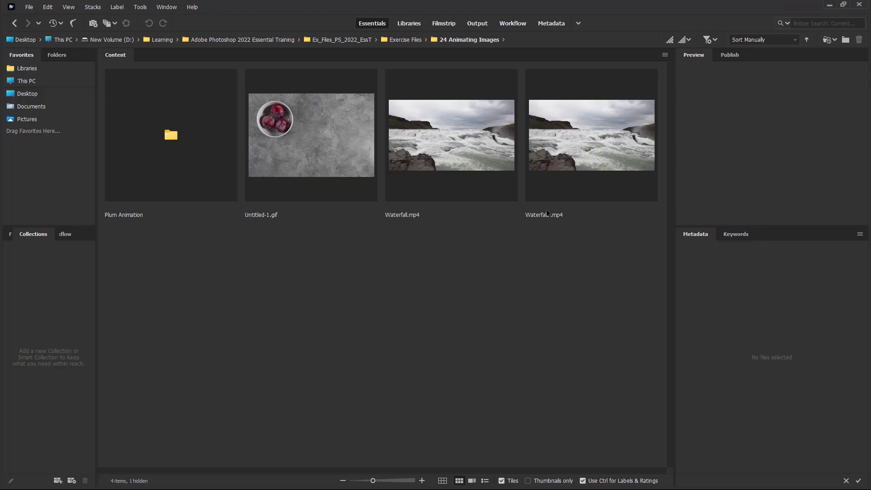
double_click(595, 142)
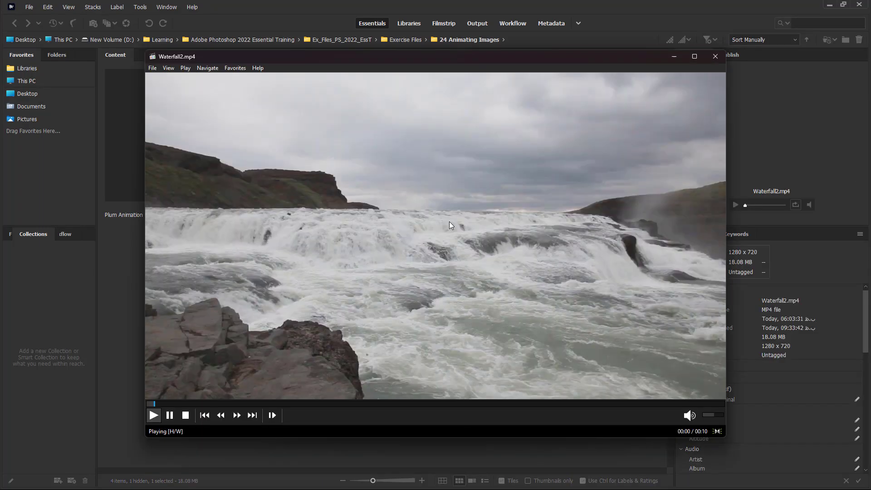
double_click(449, 223)
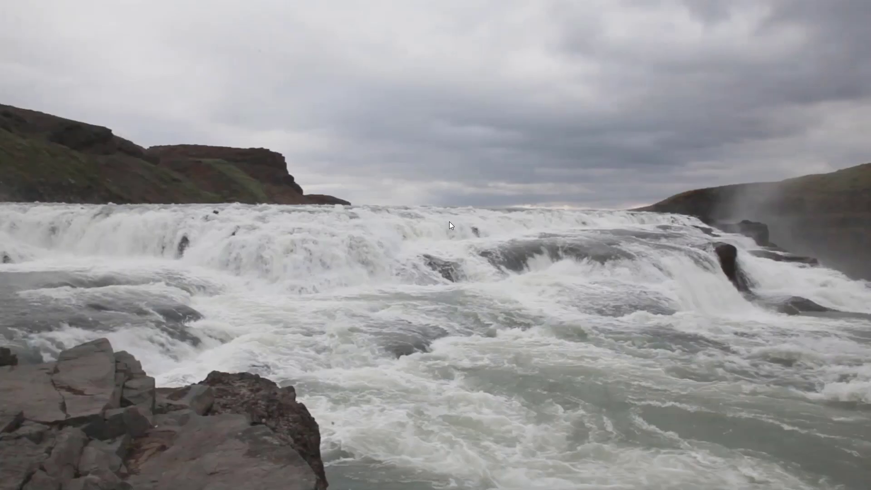